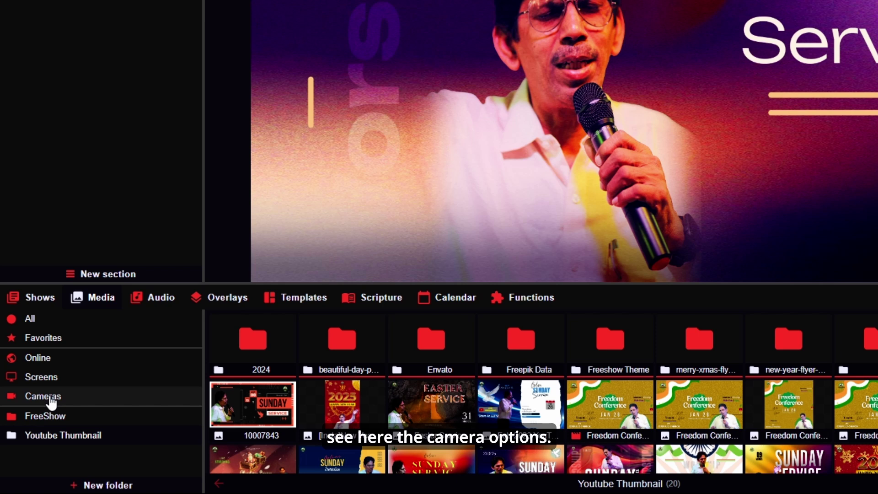
List the cameras, switch output between Display capture and USB3.0 capture, ending on USB3.0
click(42, 398)
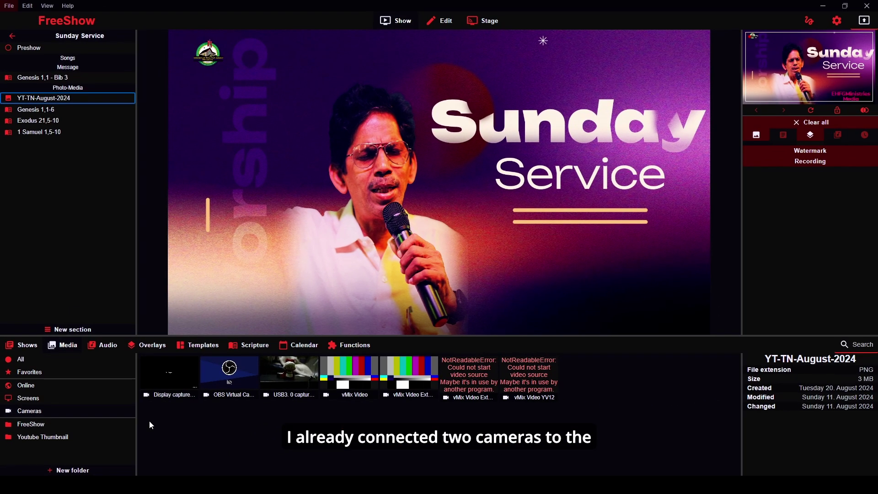
click(169, 375)
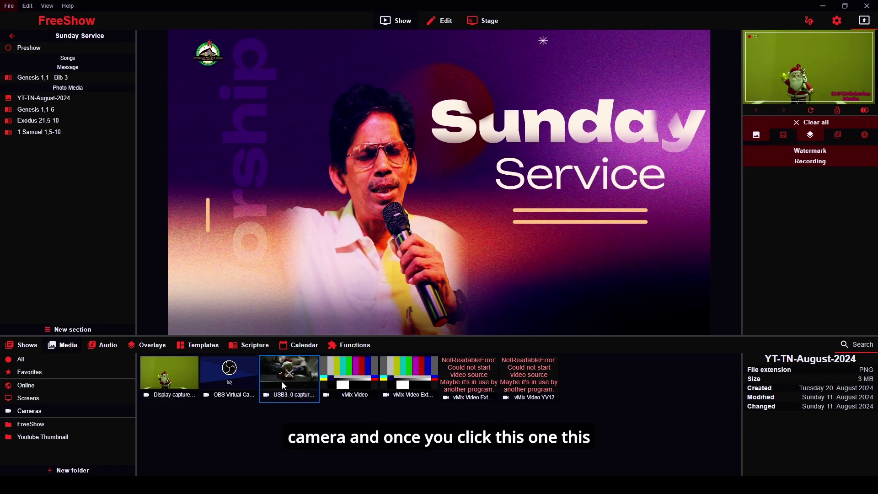
click(284, 386)
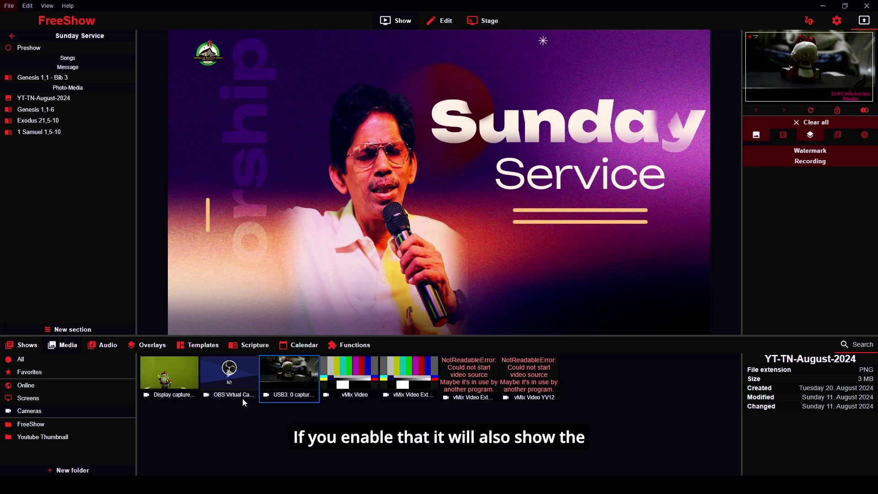
click(157, 381)
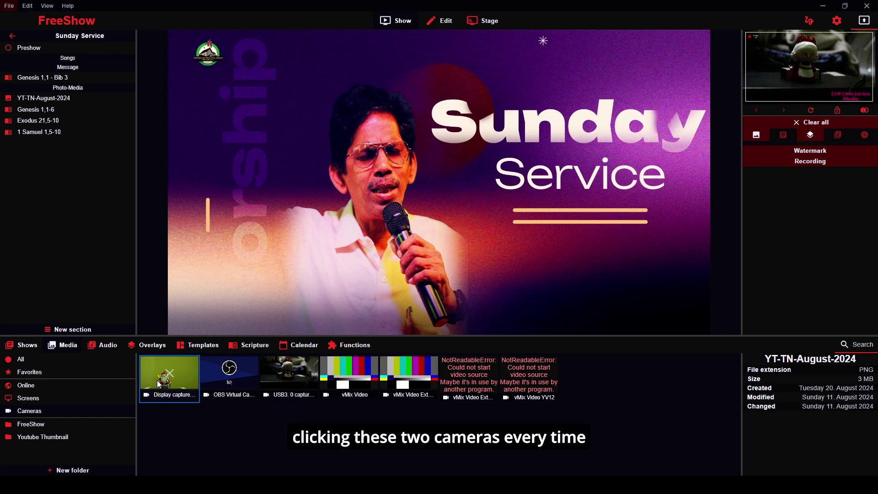
click(289, 390)
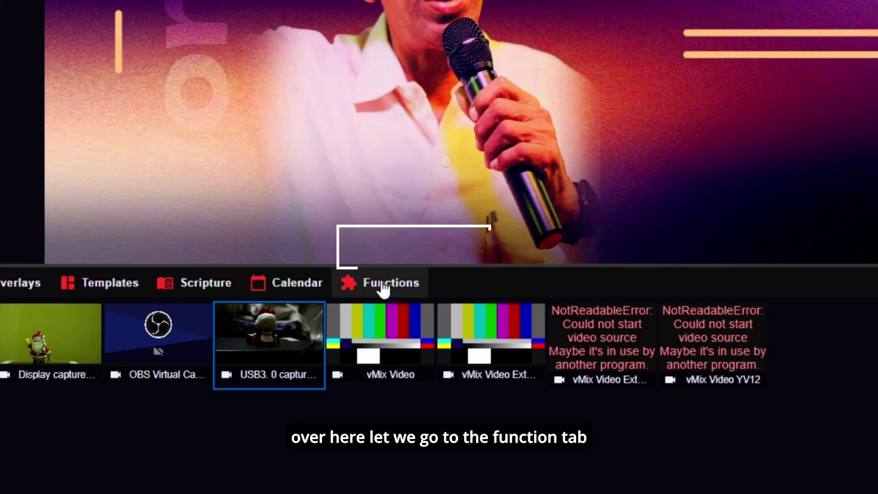
Delete the old Camera-1 and Cam-2 actions from the Functions actions list
click(346, 345)
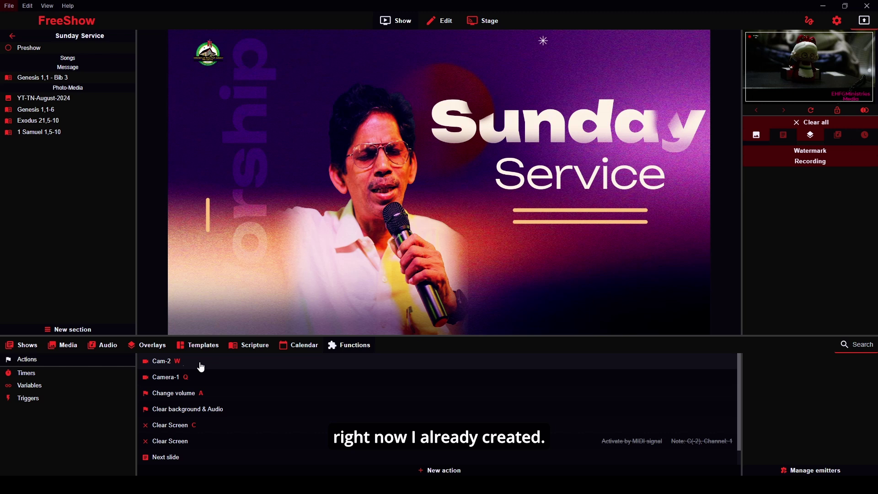
right_click(162, 383)
click(184, 348)
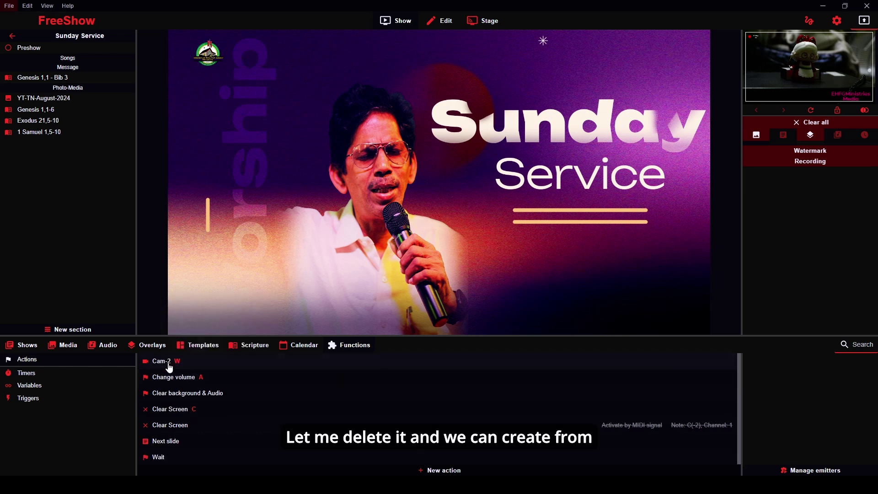
right_click(165, 370)
click(182, 339)
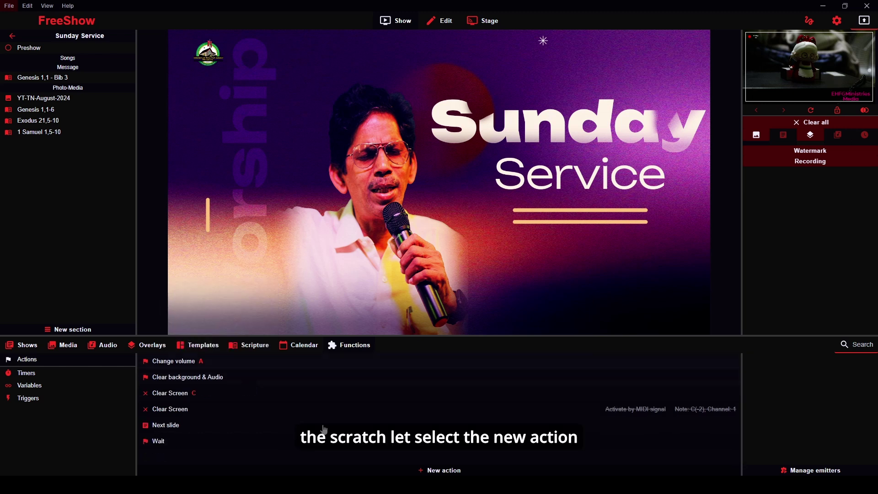
Create a Cam-1 action that starts the Display capture-UVC03 camera, with shortcut Q
click(437, 471)
text(Cam-1)
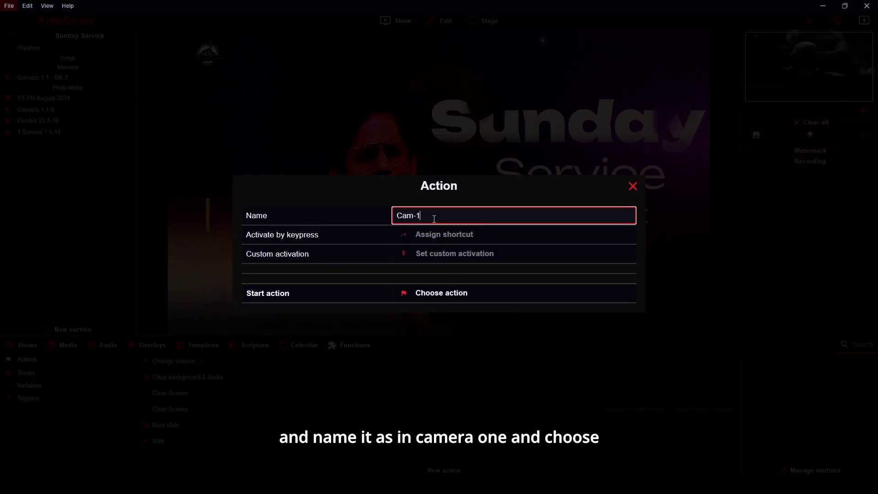
click(449, 294)
scroll(435, 274, down, 4)
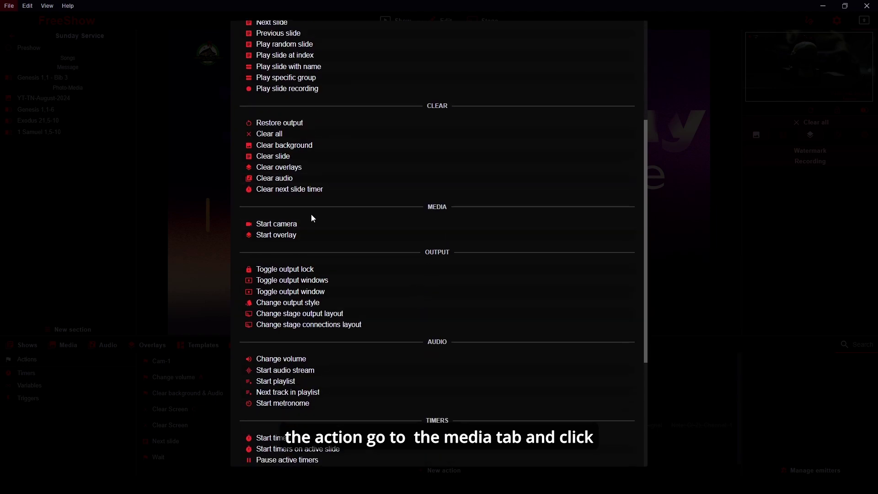
click(270, 224)
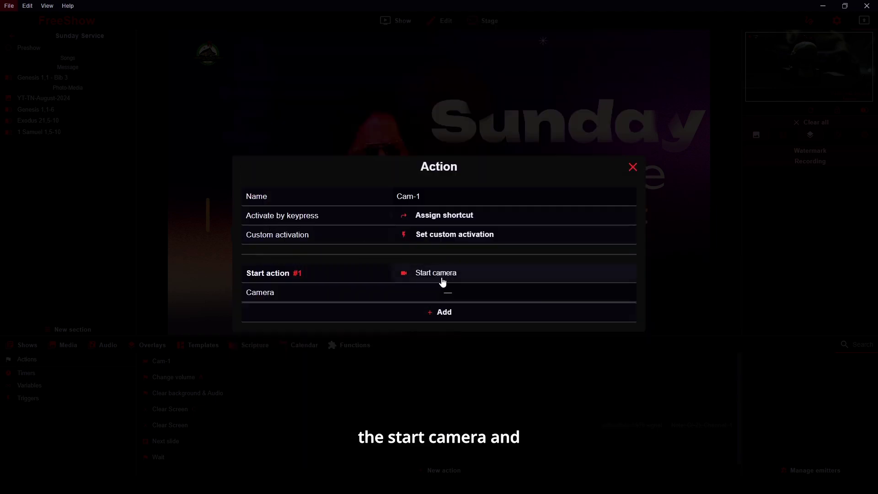
click(455, 292)
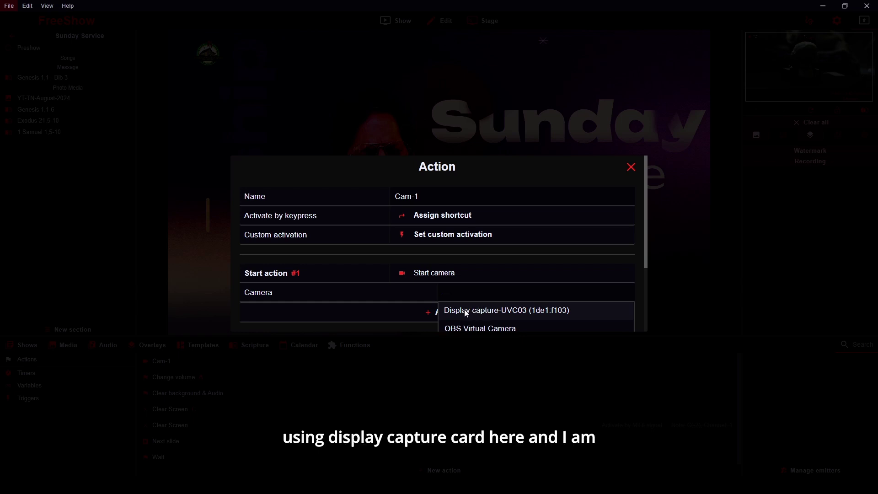
click(465, 310)
click(428, 215)
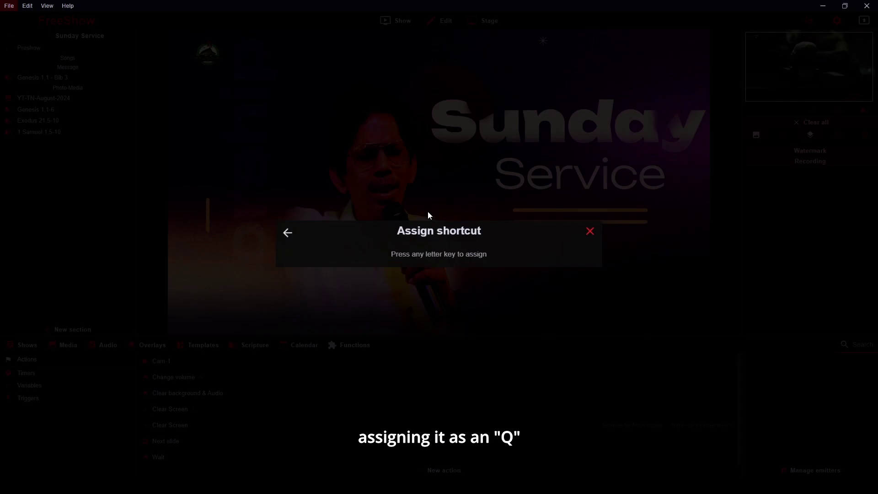
key(q)
click(439, 387)
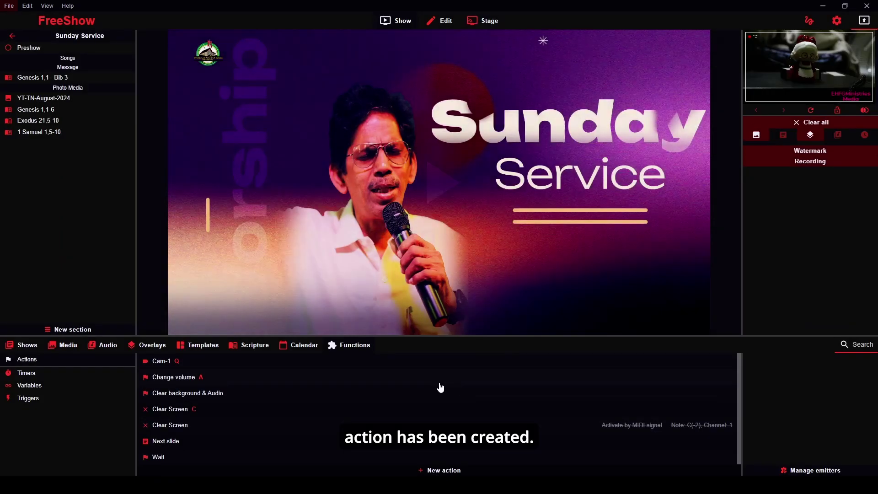
Create a Cam-2 Start camera action using the USB3.0 capture camera, with shortcut W
click(424, 471)
text(Ca)
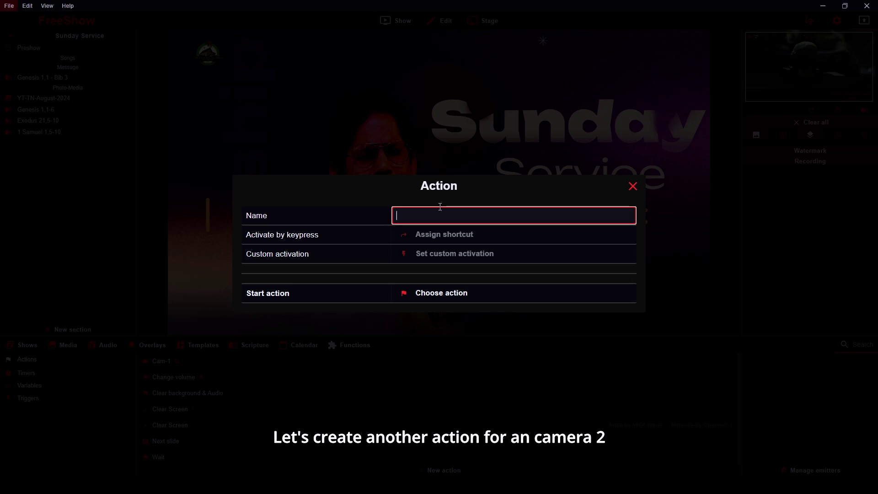
text(m-2)
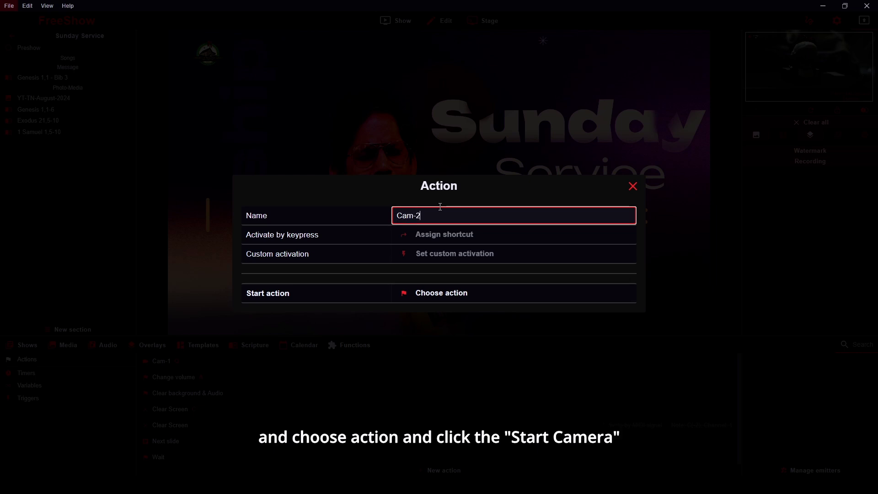
click(423, 300)
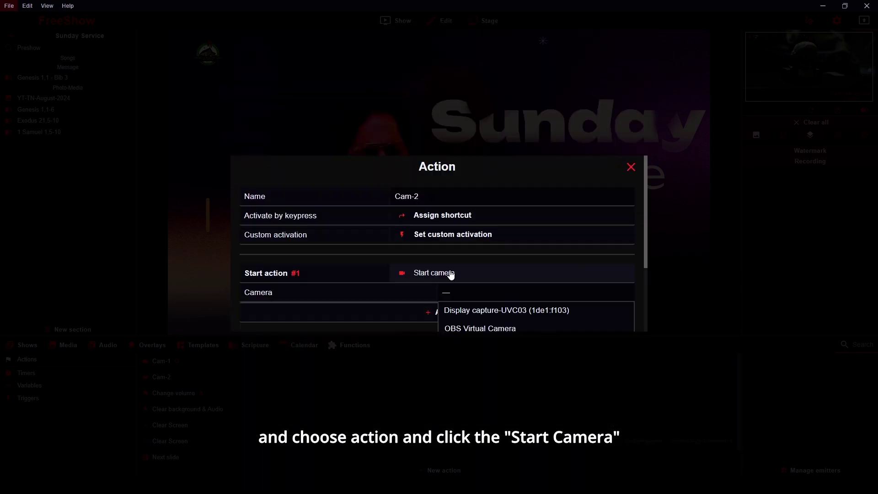
click(450, 275)
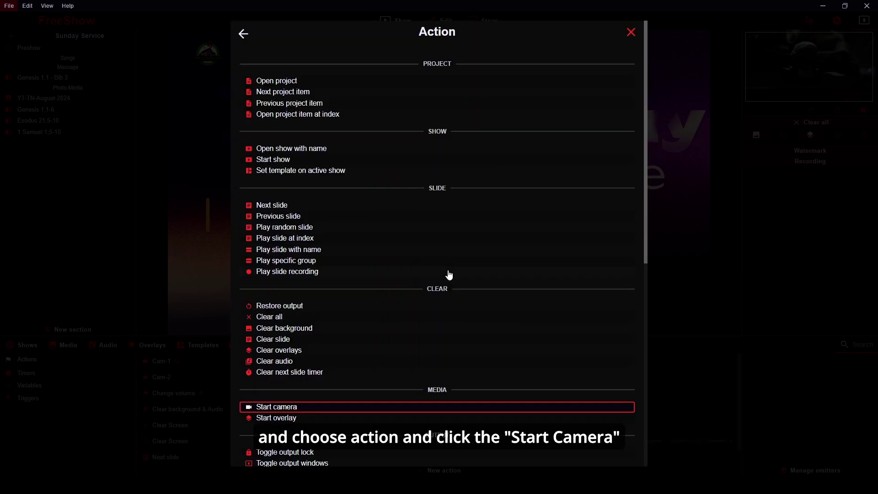
click(282, 406)
click(459, 291)
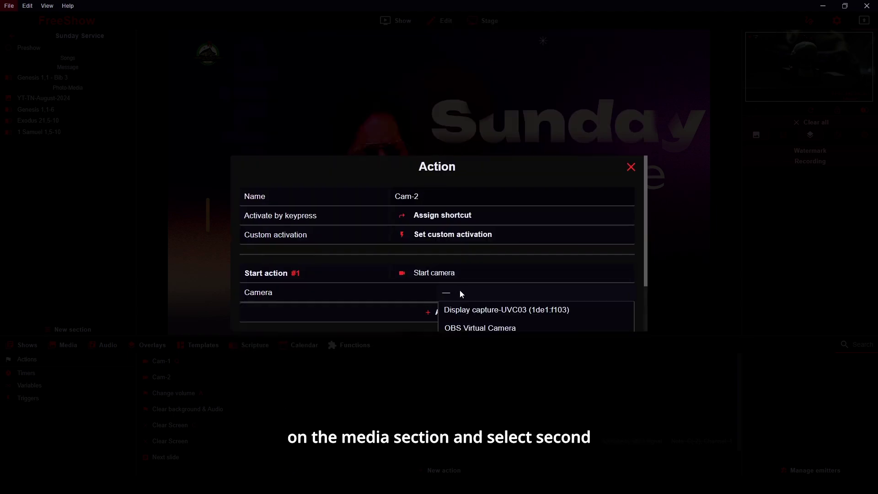
scroll(478, 318, down, 1)
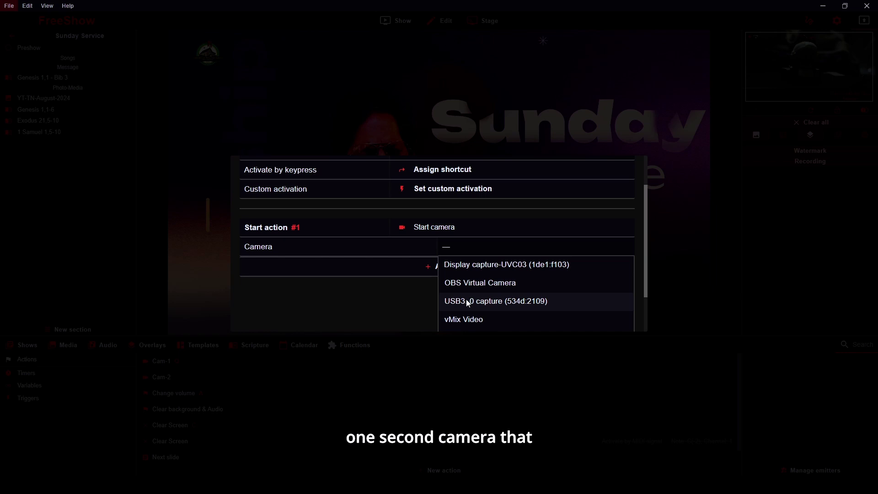
click(482, 302)
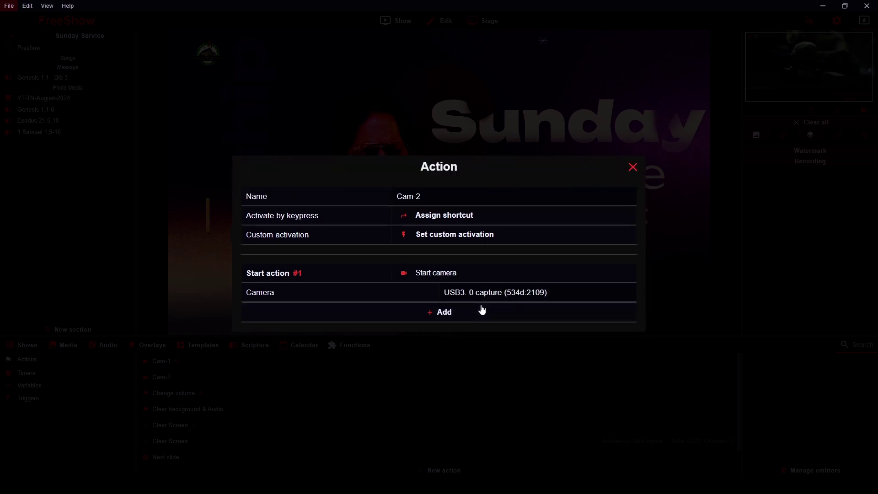
click(431, 214)
key(w)
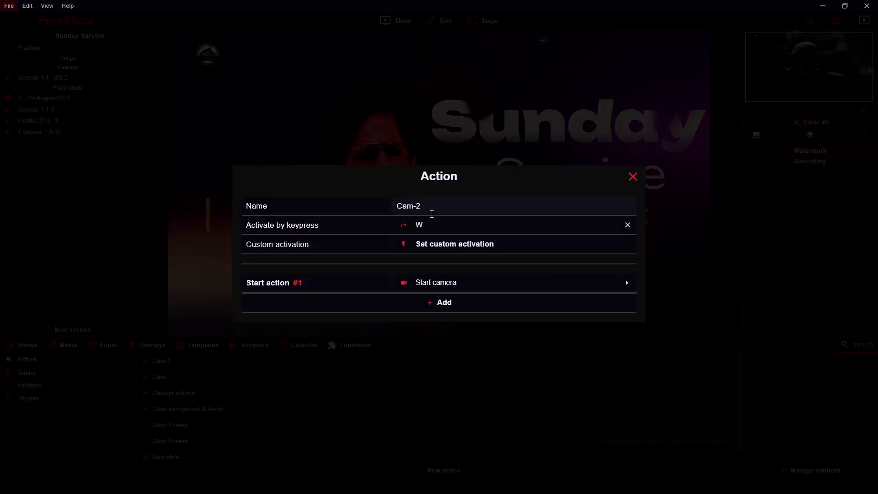
click(632, 178)
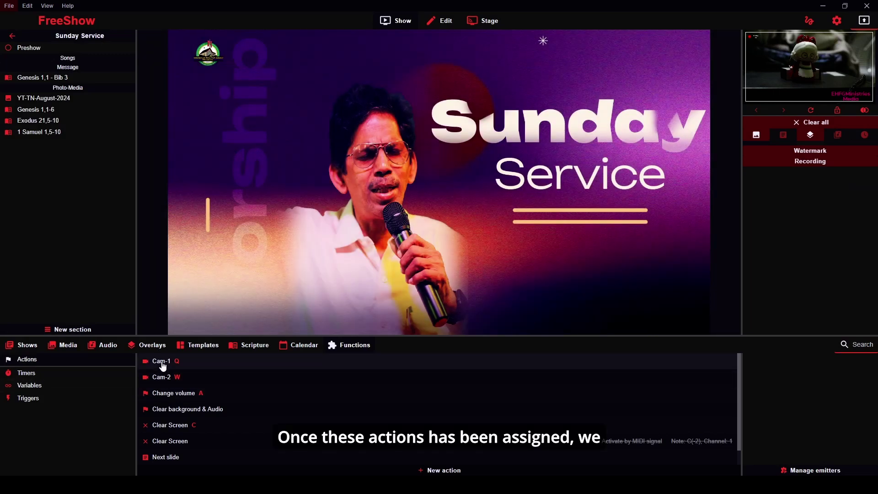
From the media library, press Q for the Display capture feed, then W for USB3.0 capture
click(66, 348)
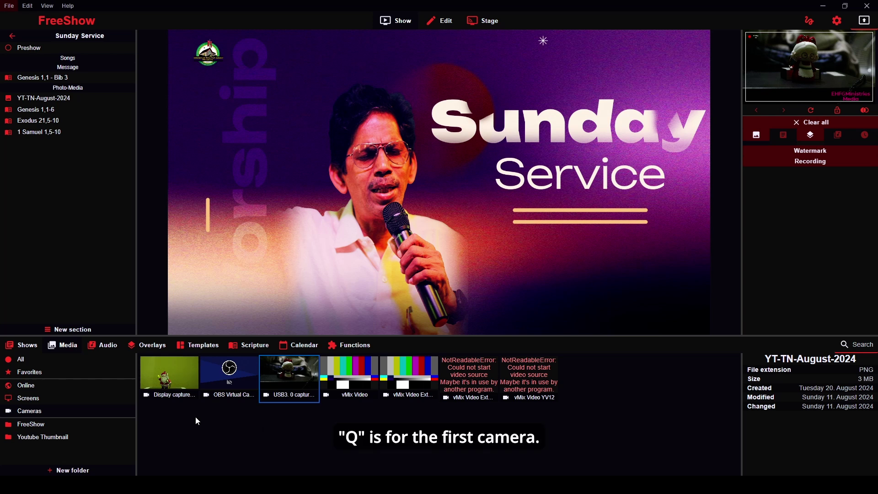
key(q)
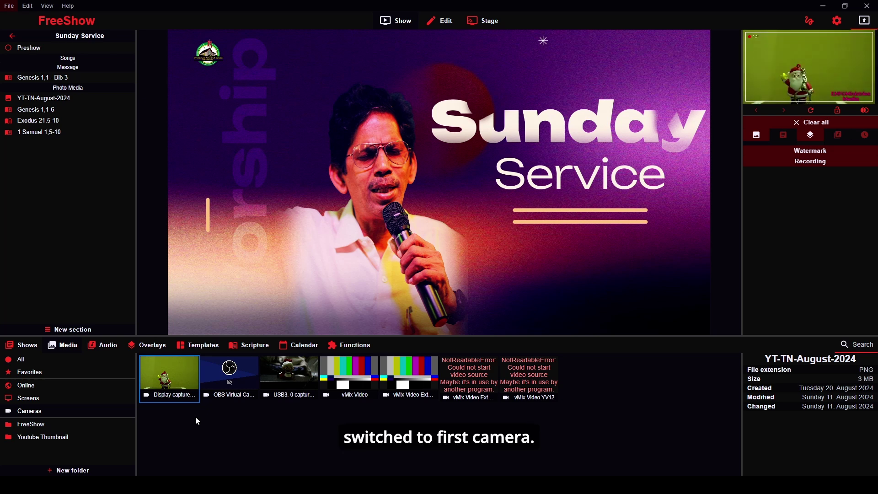
key(w)
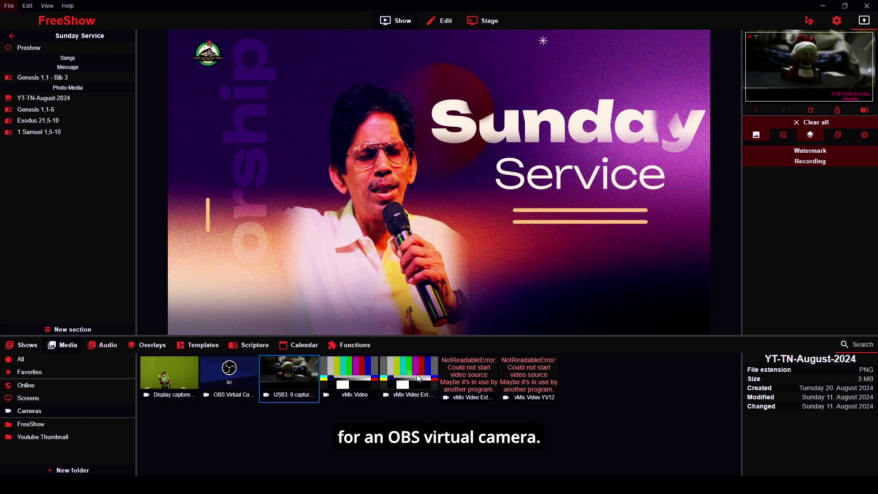
Create a Start camera action for the OBS Virtual Camera with shortcut E
click(346, 349)
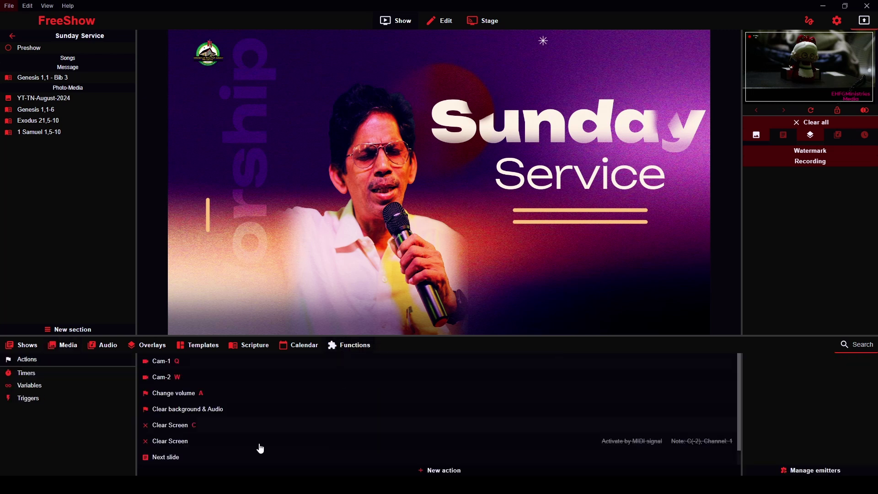
click(429, 472)
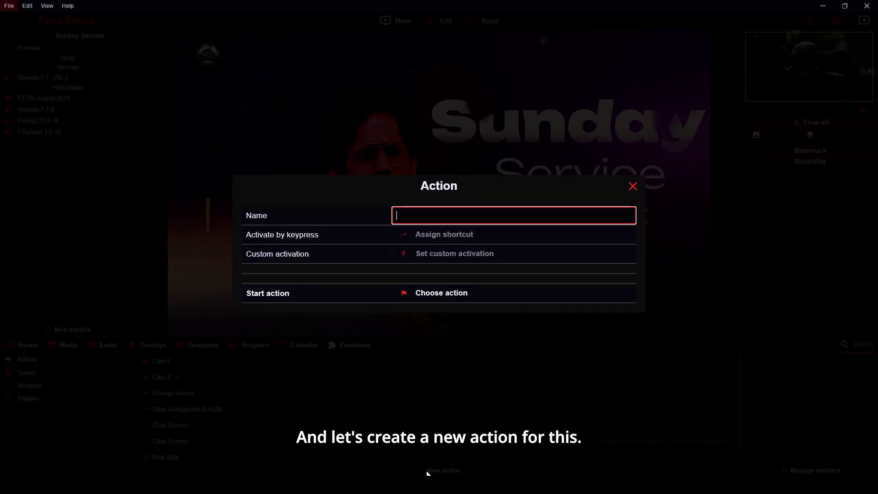
click(438, 298)
scroll(284, 316, down, 2)
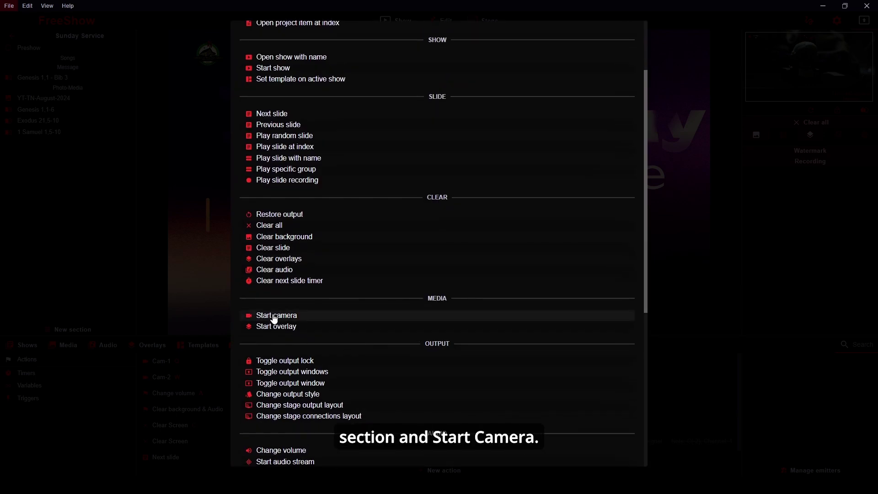
click(275, 316)
click(494, 293)
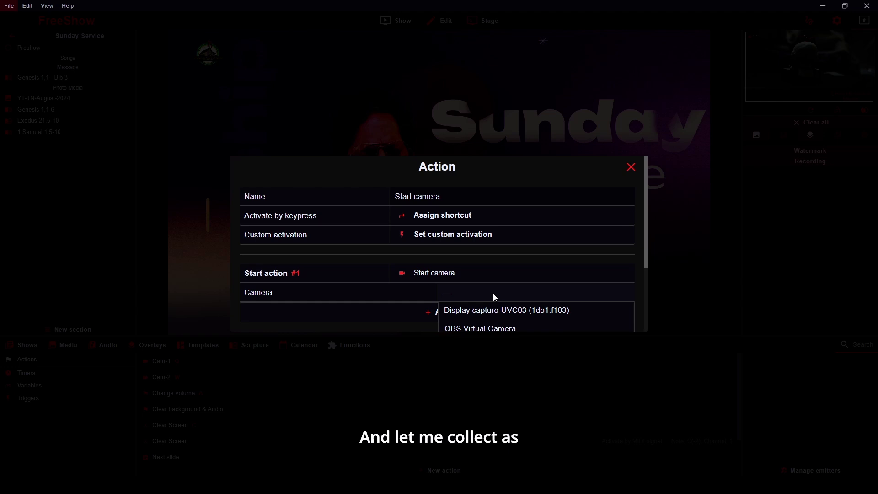
click(470, 331)
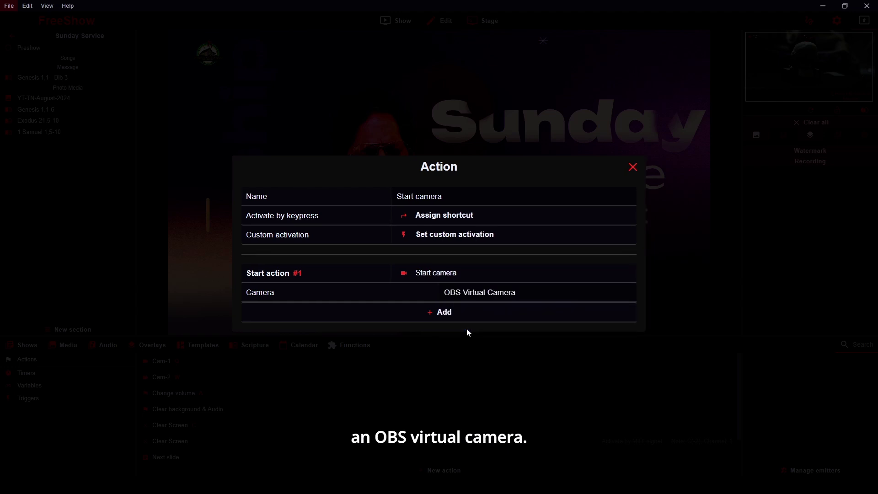
click(433, 231)
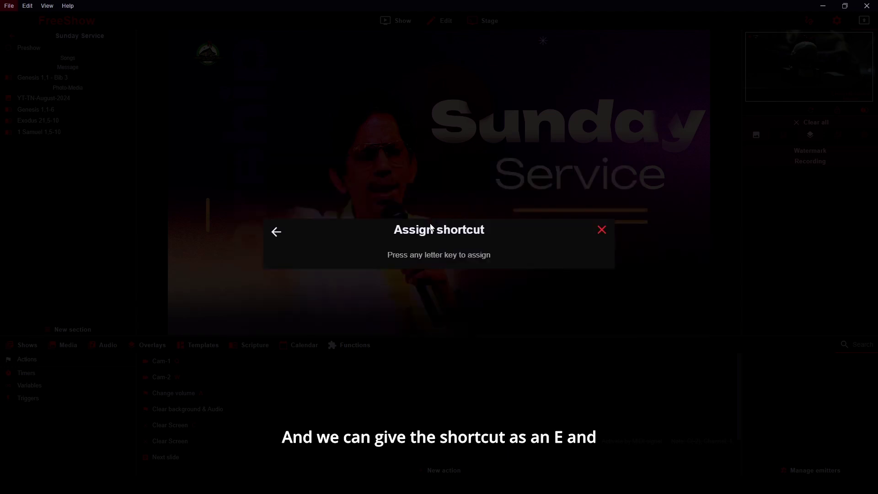
key(e)
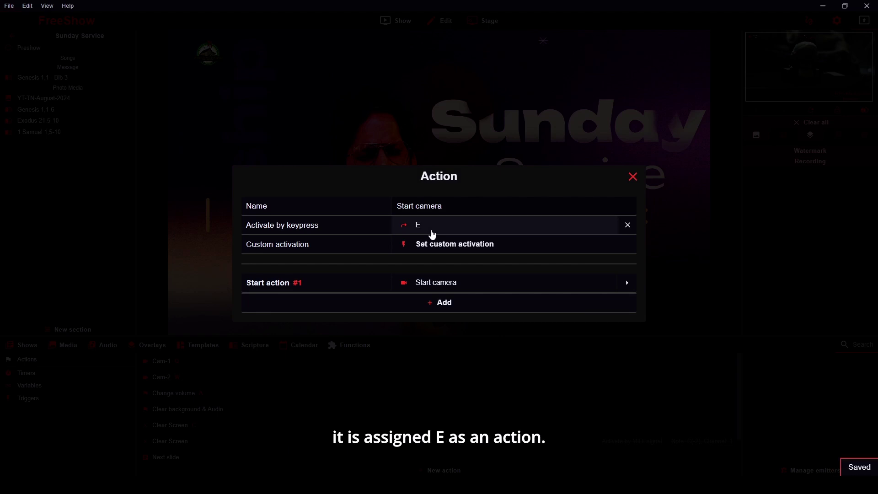
click(182, 399)
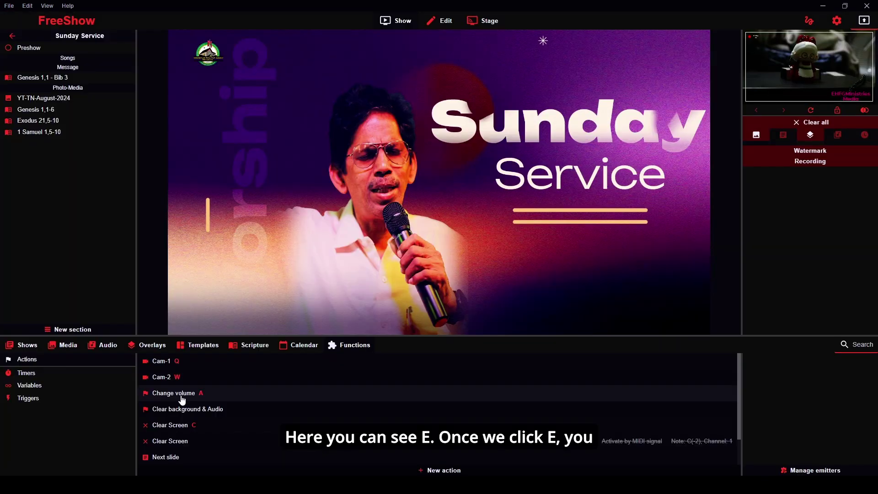
Run the Start camera action, then cycle output through Display capture, USB3.0, and OBS Virtual Camera
scroll(177, 441, down, 1)
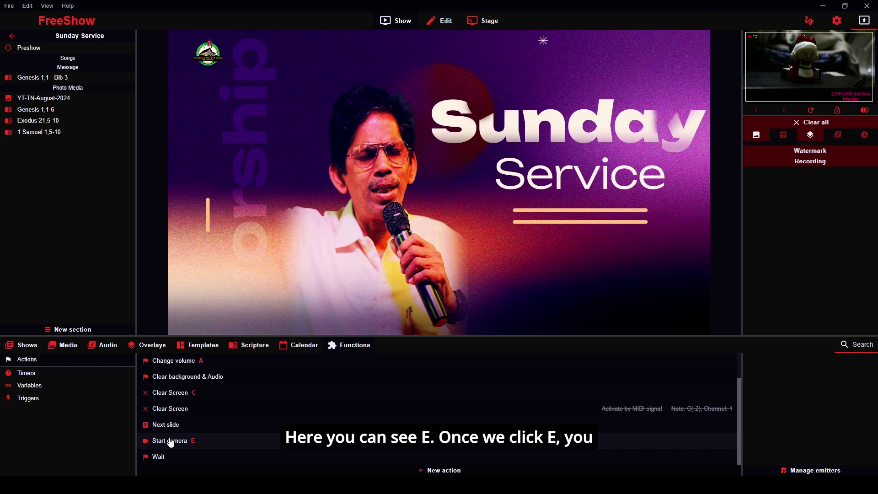
click(171, 442)
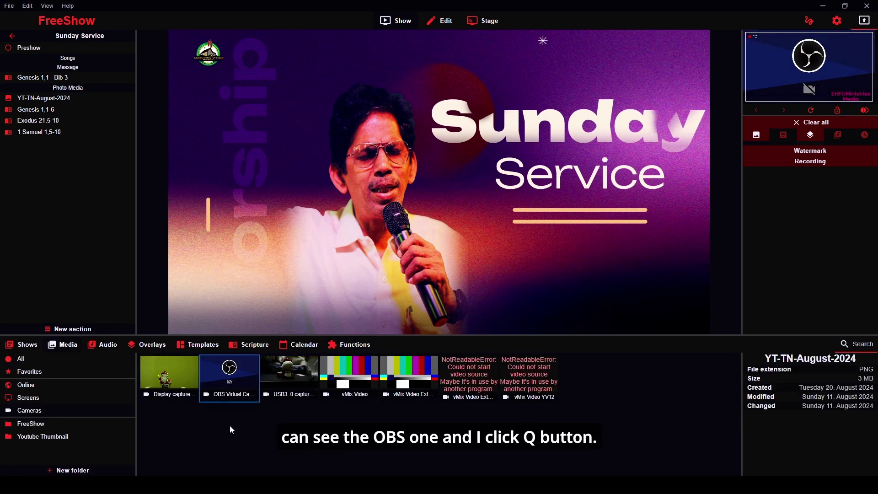
key(Left)
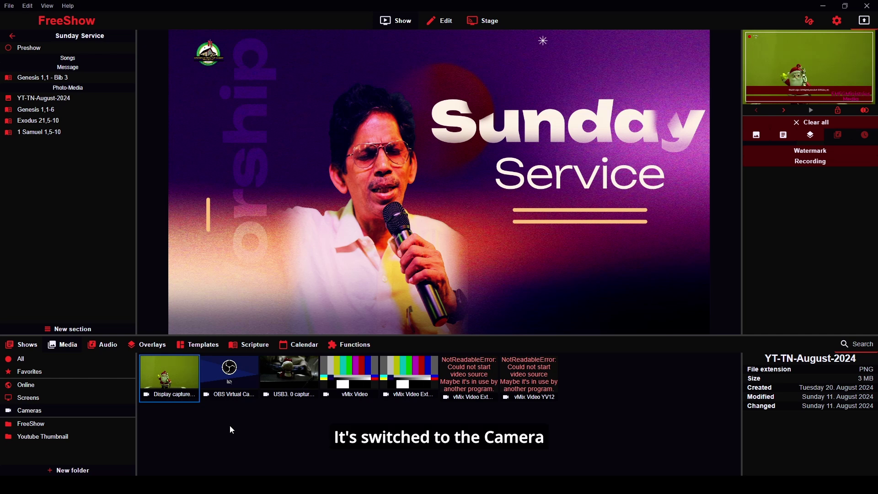
key(Right)
key(Right)
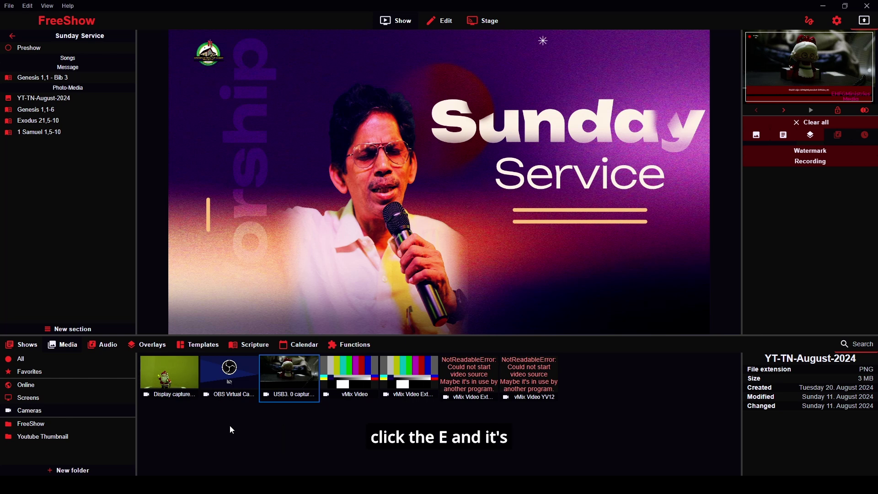
key(Left)
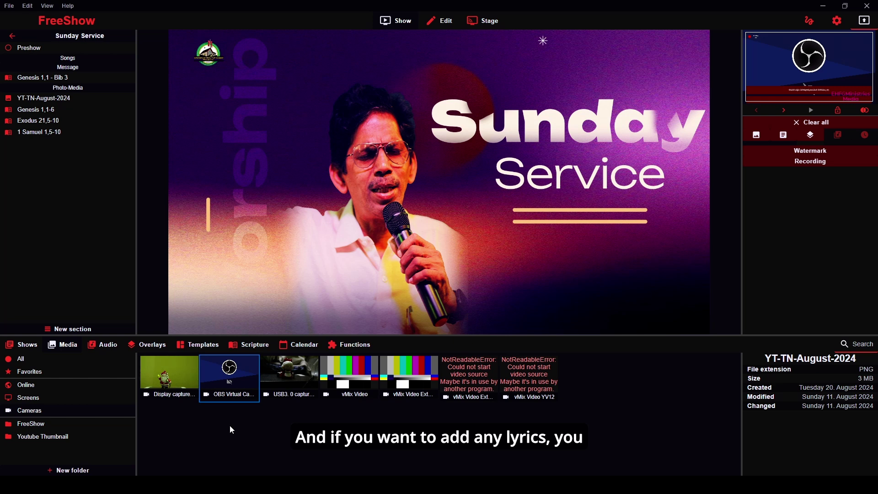
Create a show from the King James Genesis 1:1 verse in the scripture library
click(41, 78)
click(210, 91)
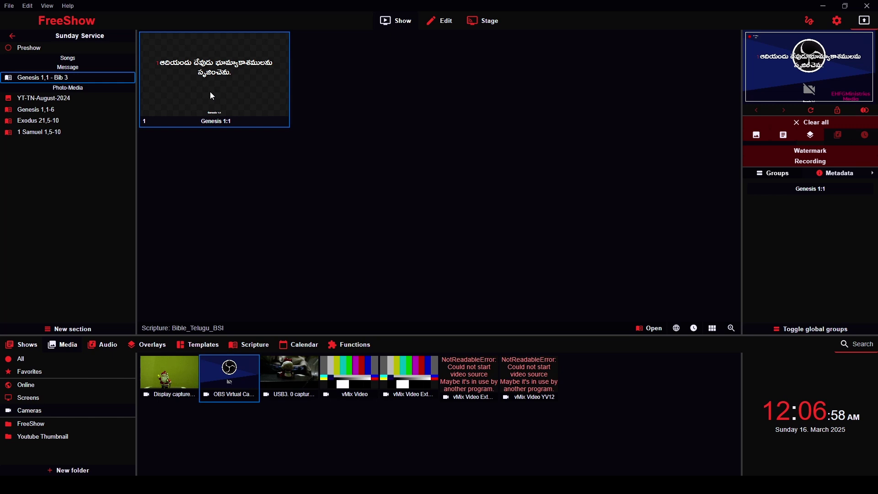
click(82, 68)
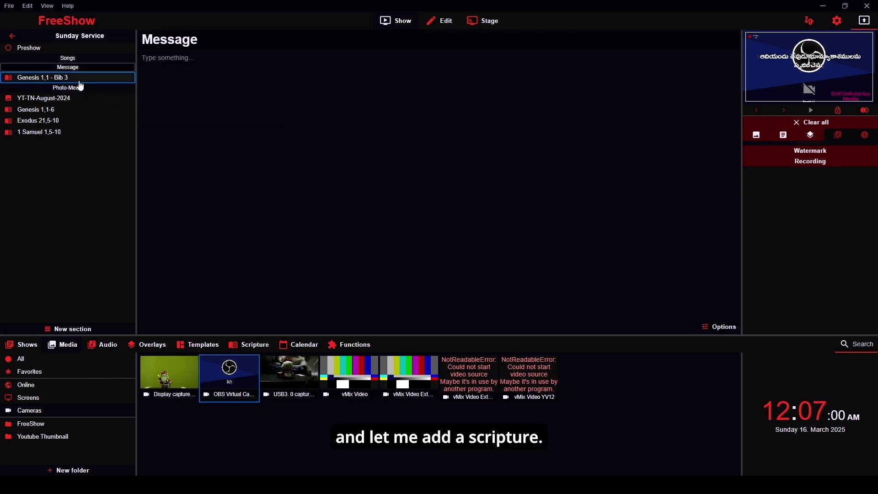
click(79, 81)
click(241, 344)
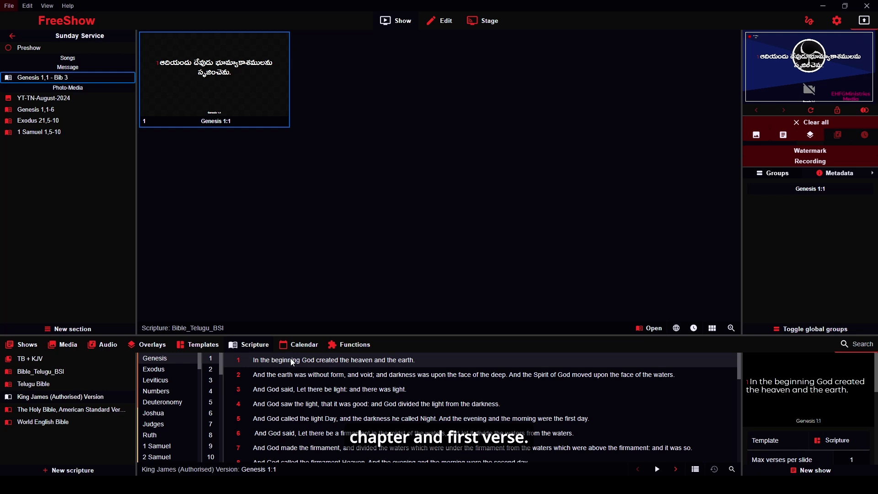
click(810, 470)
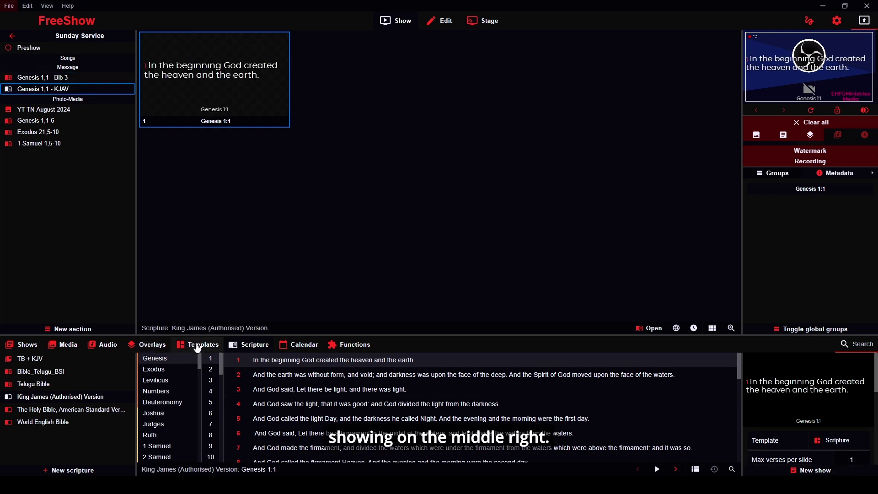
Apply the Scripture lower-third template to the verse and switch output to the USB3.0 camera
click(198, 348)
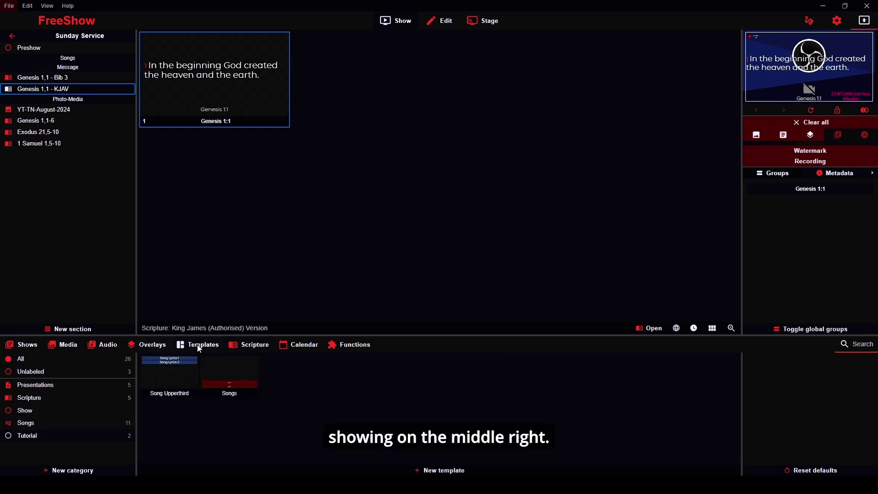
click(30, 398)
click(239, 379)
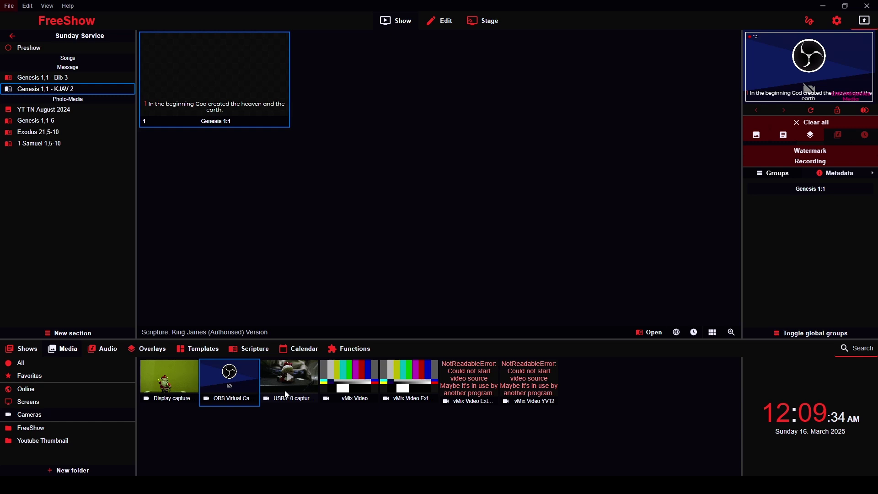
click(285, 391)
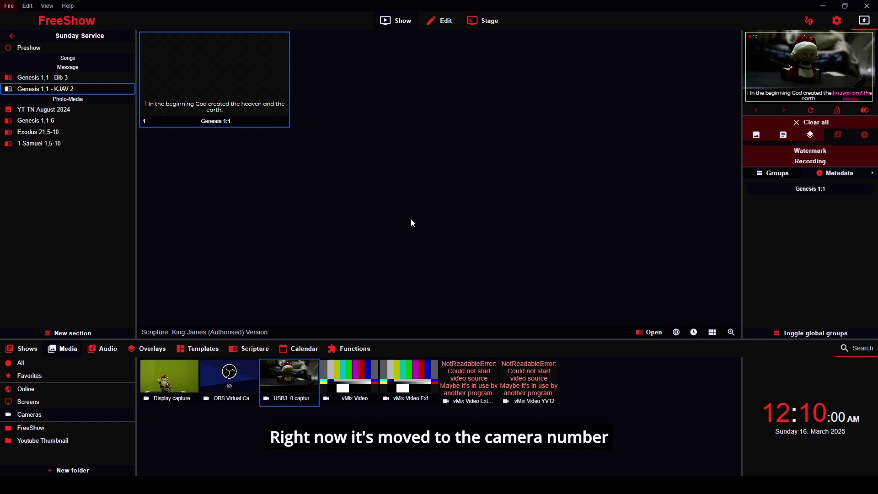